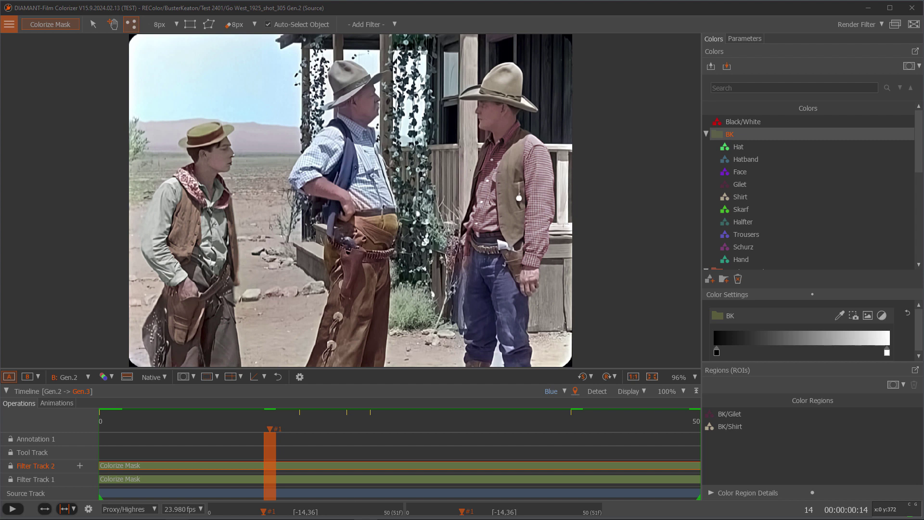
pyautogui.click(79, 466)
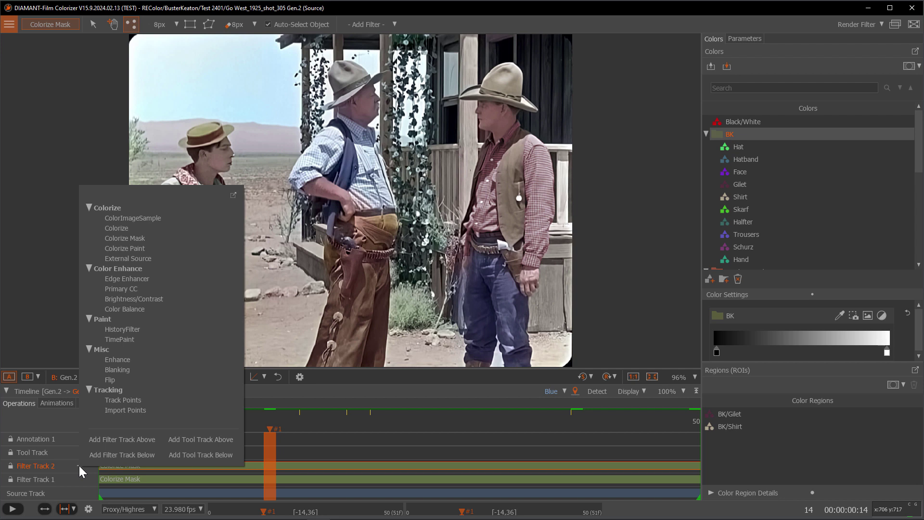
pyautogui.click(378, 11)
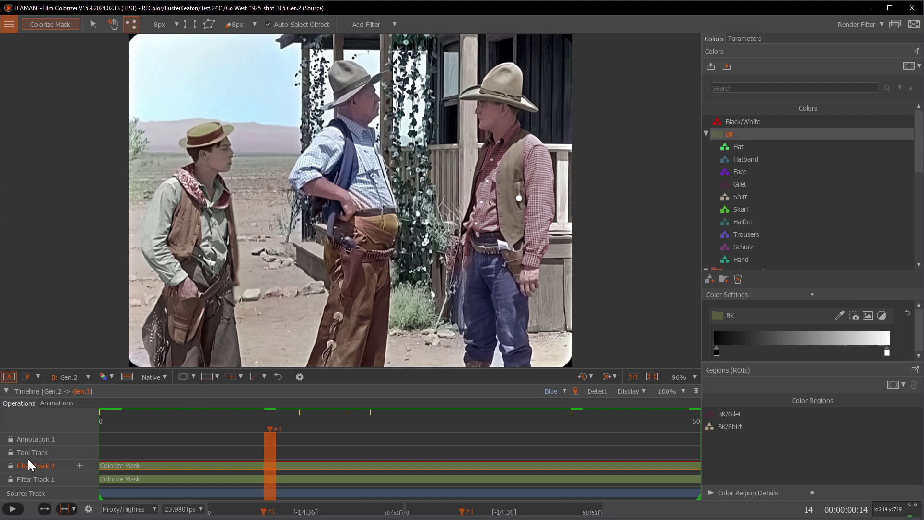
# Make the Tool Track active and choose its Colorize tool.
pyautogui.click(50, 455)
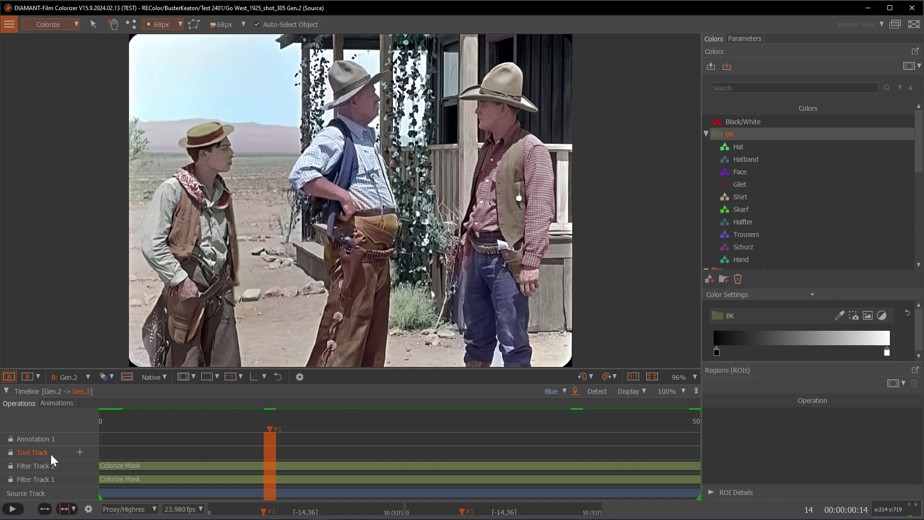
pyautogui.click(76, 25)
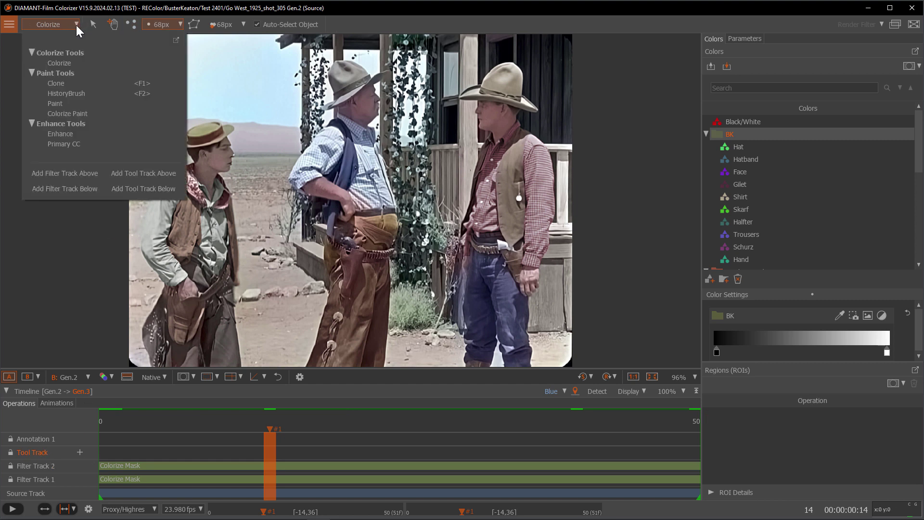
pyautogui.click(67, 62)
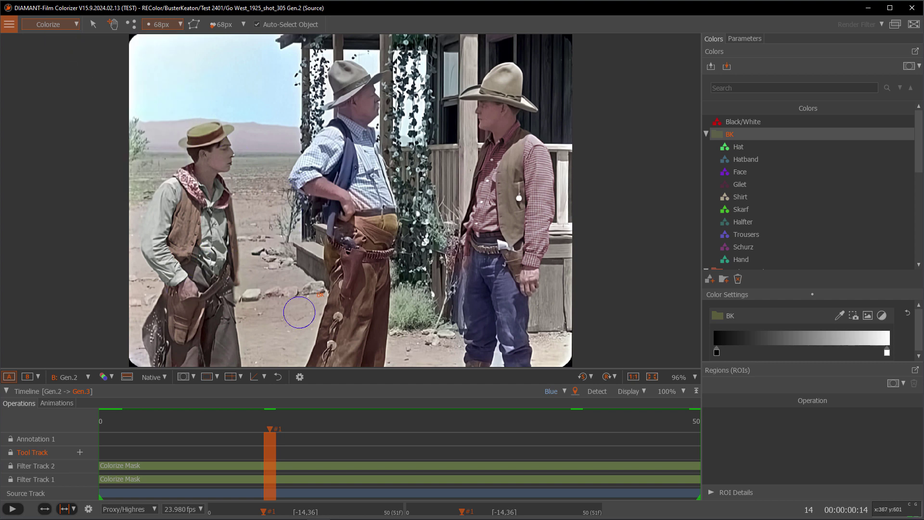
# Step and play through the frames around 14 to 18 to examine the leftmost man's swinging hand, ending on frame 17.
pyautogui.press('Right')
pyautogui.press('Right')
pyautogui.press('Right')
pyautogui.press('Right')
pyautogui.press('Right')
pyautogui.press('Right')
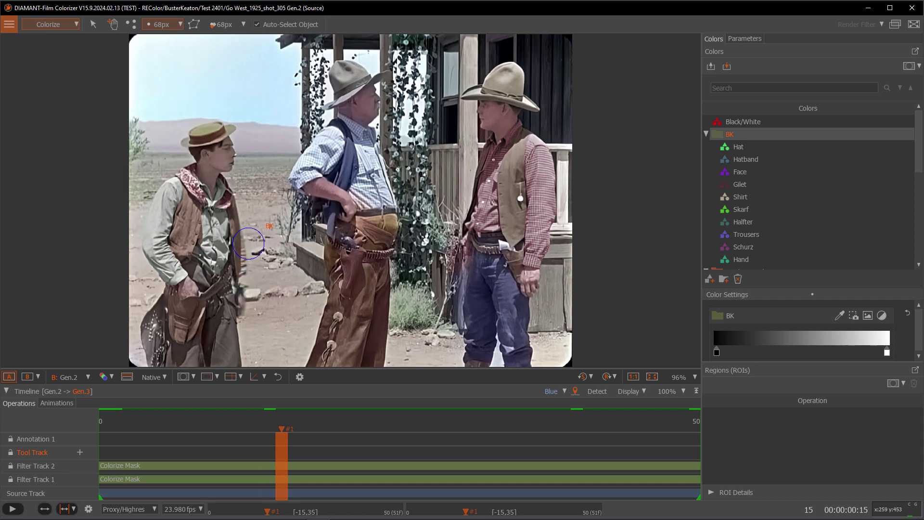
pyautogui.press('Left')
pyautogui.press('Left')
pyautogui.press('Left')
pyautogui.press('Left')
pyautogui.press('Left')
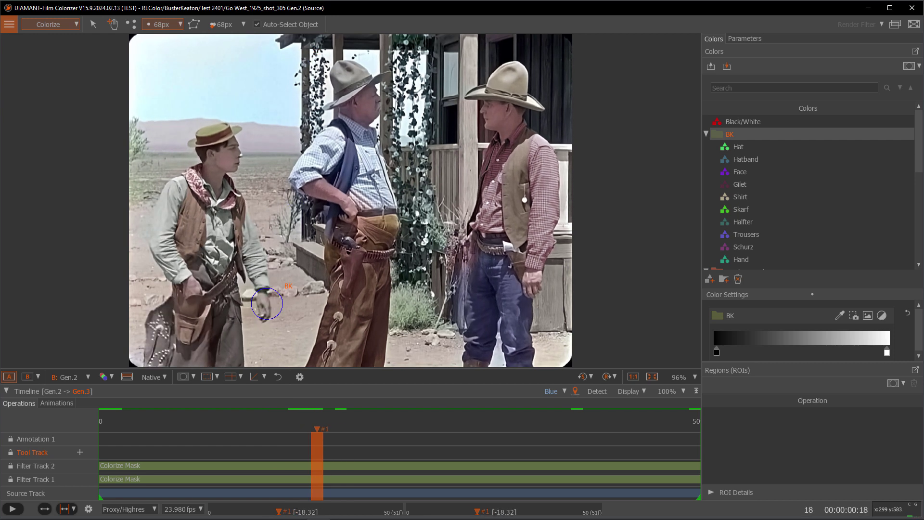
pyautogui.press('Right')
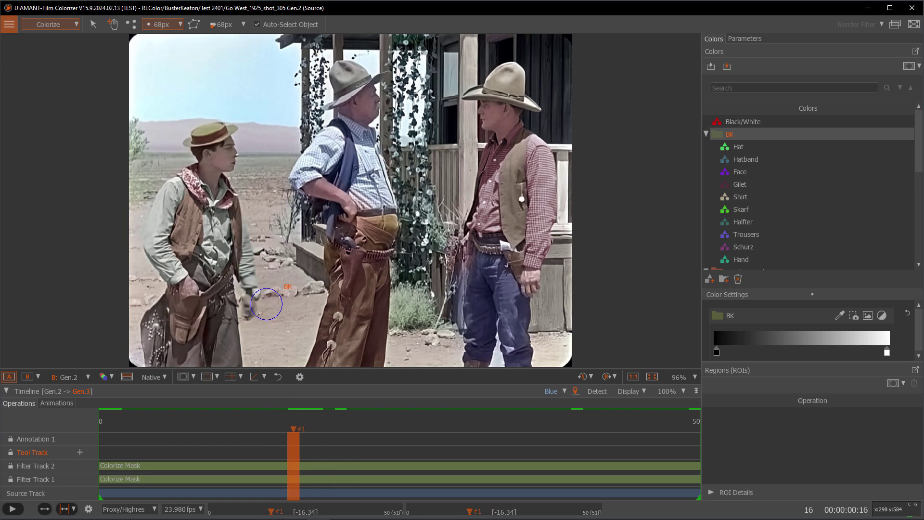
pyautogui.press('space')
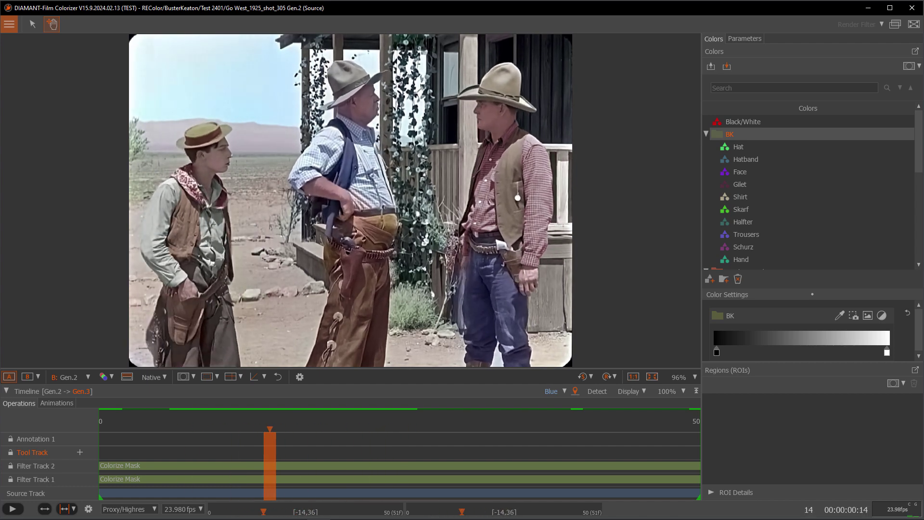
pyautogui.press('space')
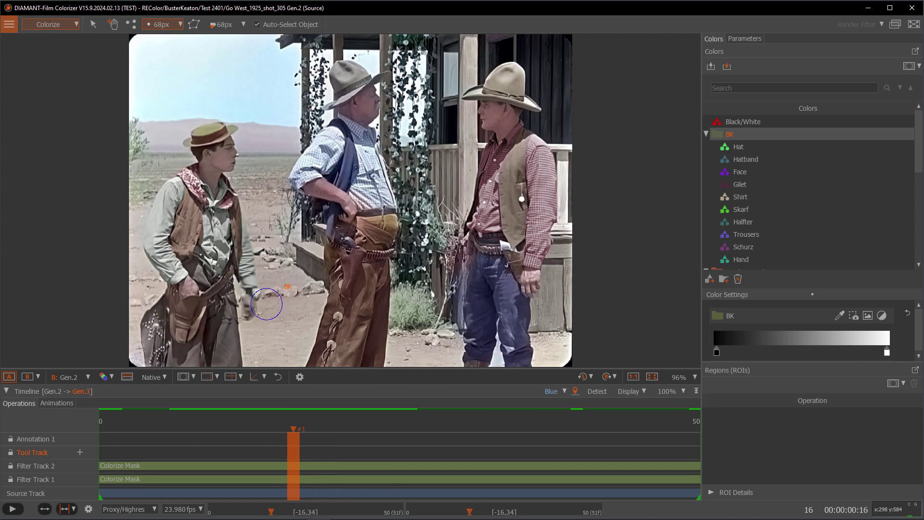
pyautogui.press('Left')
pyautogui.press('Left')
pyautogui.press('Left')
pyautogui.press('Right')
pyautogui.press('Right')
pyautogui.press('Right')
pyautogui.press('Right')
pyautogui.press('Left')
pyautogui.press('Right')
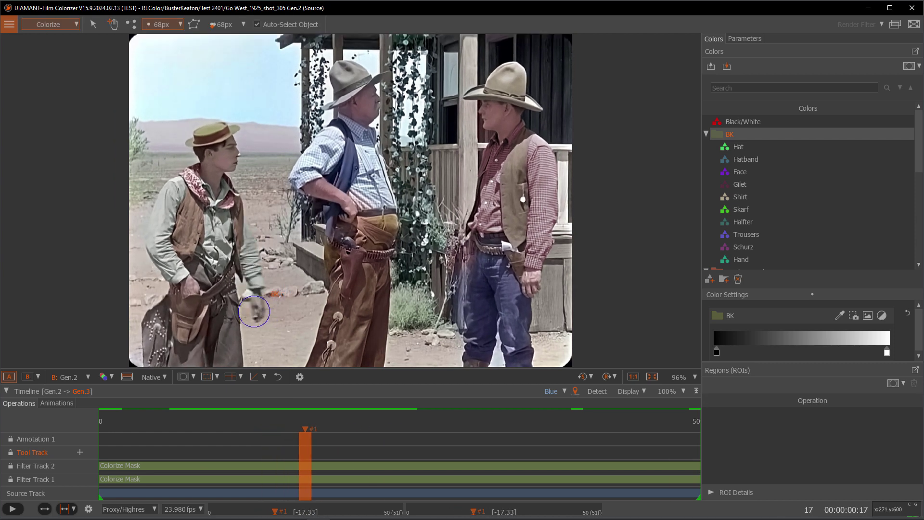
# Set up the Colorize tool with the BK folder's Hand color and point-based object selection for the swinging hand on frame 17.
pyautogui.scroll(4, 258, 312)
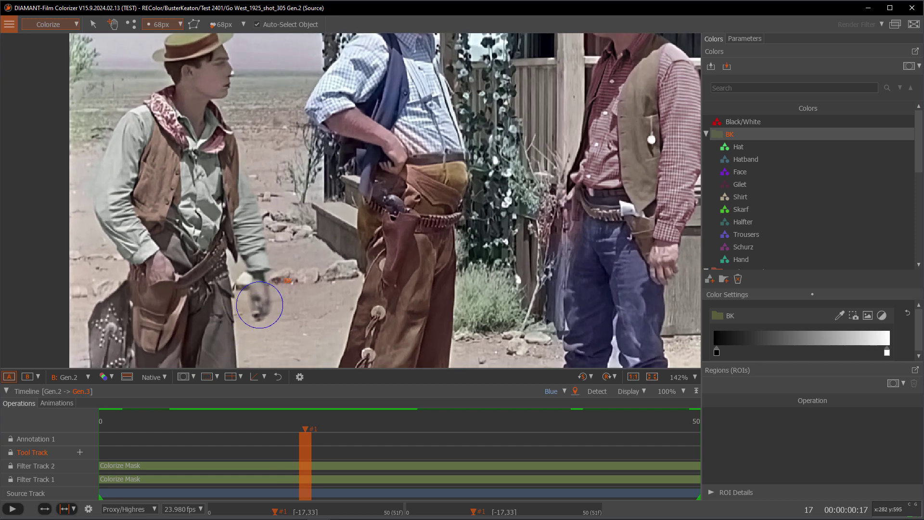
pyautogui.moveTo(255, 305); pyautogui.dragTo(296, 189)
pyautogui.scroll(2, 296, 188)
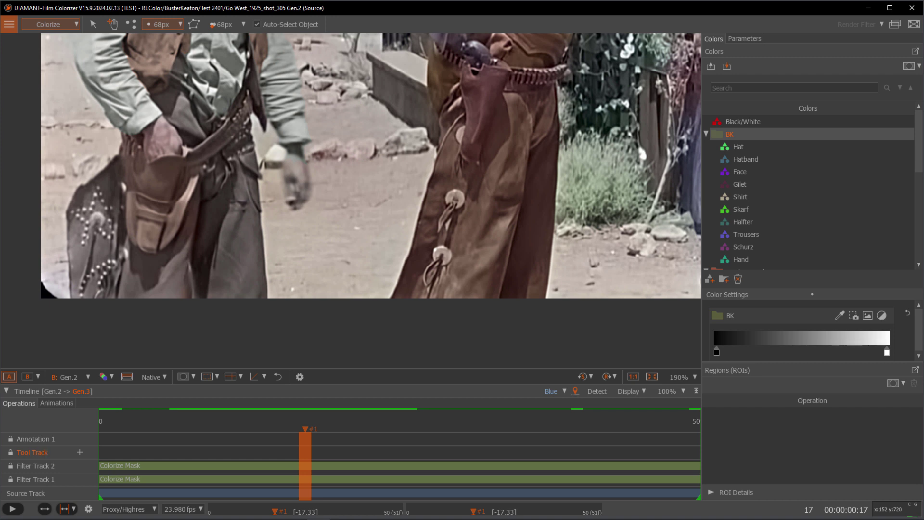
pyautogui.click(77, 23)
pyautogui.click(57, 61)
pyautogui.scroll(-1, 749, 188)
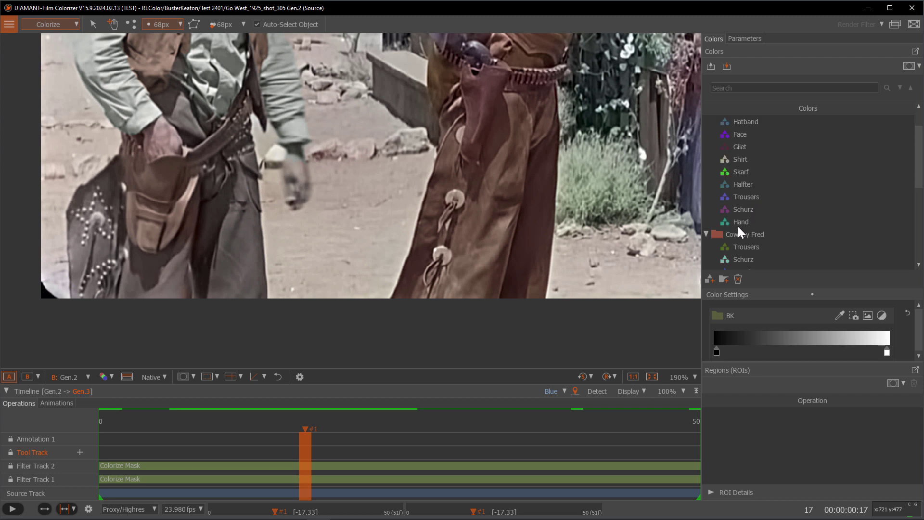
pyautogui.click(740, 223)
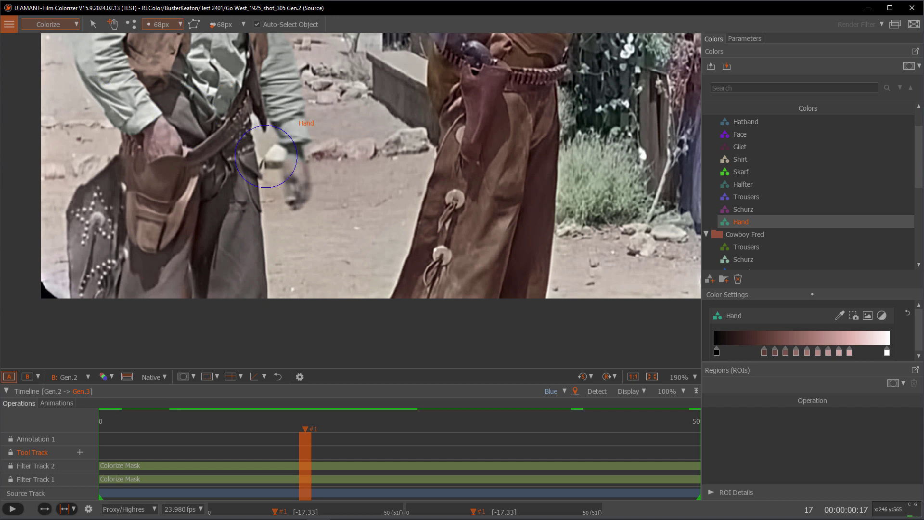
pyautogui.click(131, 24)
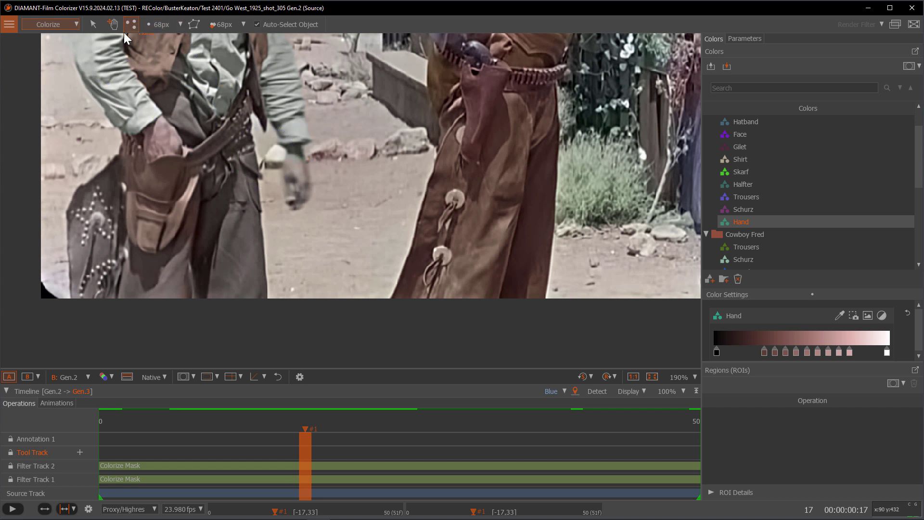
pyautogui.scroll(2, 294, 177)
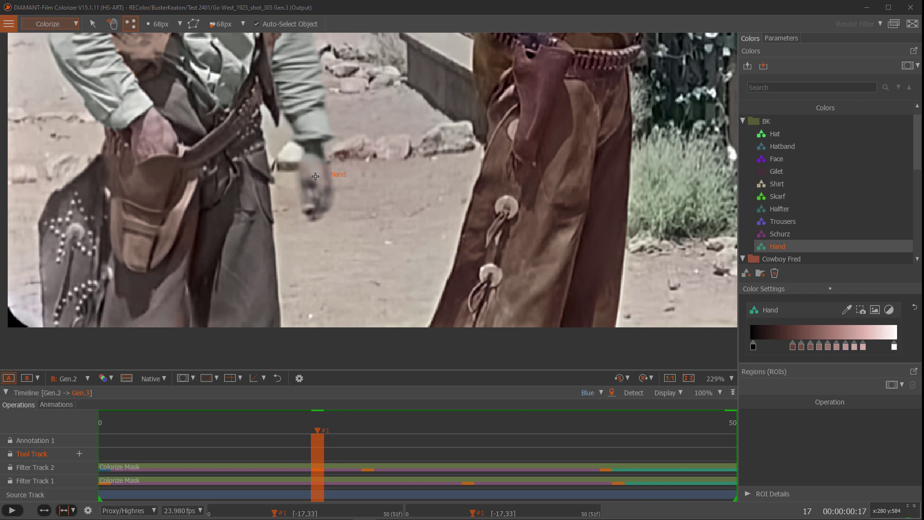
# Colorize the swinging hand on frame 17 with the Hand color and extend its mask up to the wrist, checking the mask overlay.
pyautogui.click(315, 176)
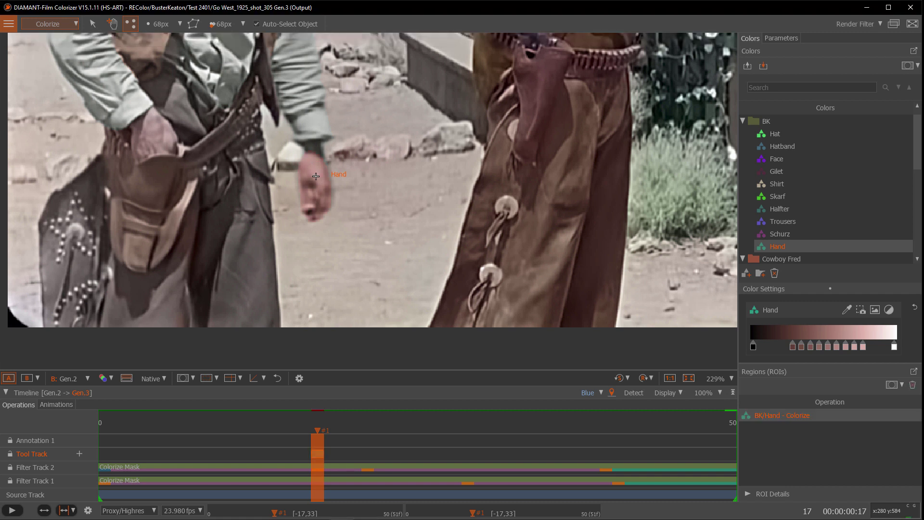
pyautogui.press('m')
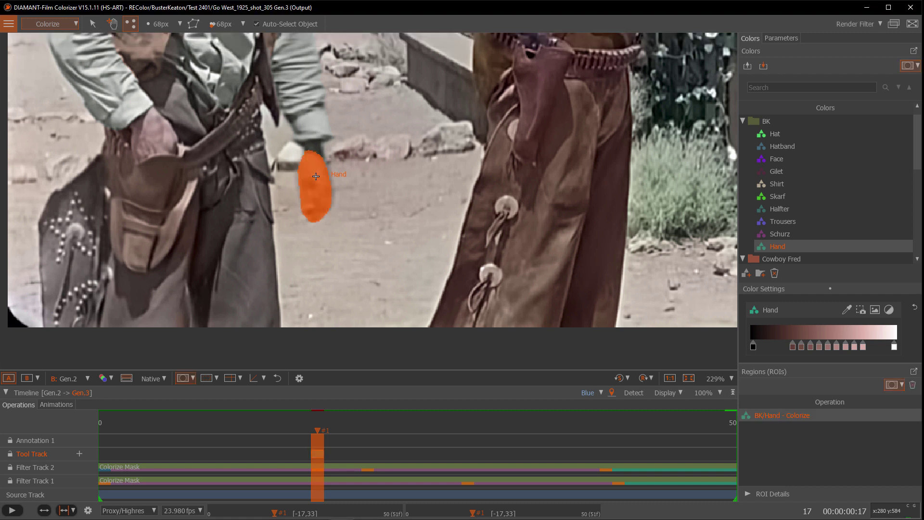
pyautogui.moveTo(316, 176); pyautogui.dragTo(313, 146)
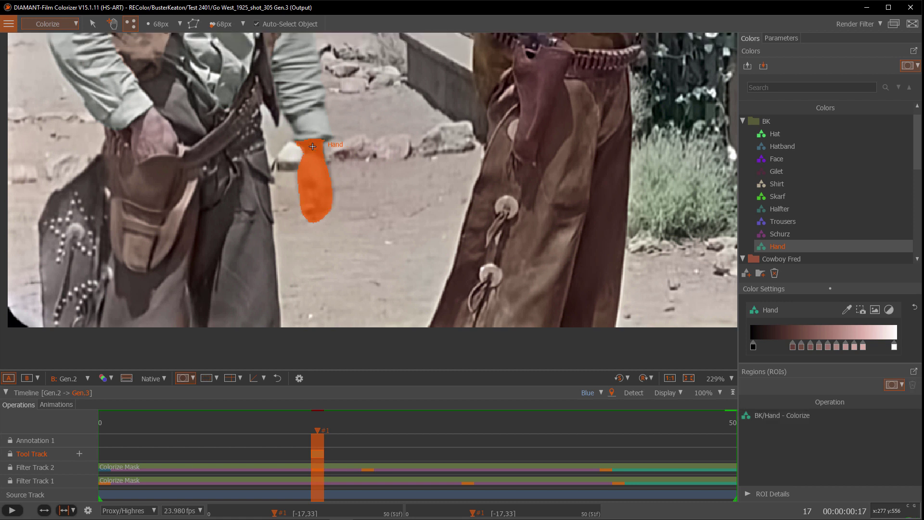
pyautogui.press('m')
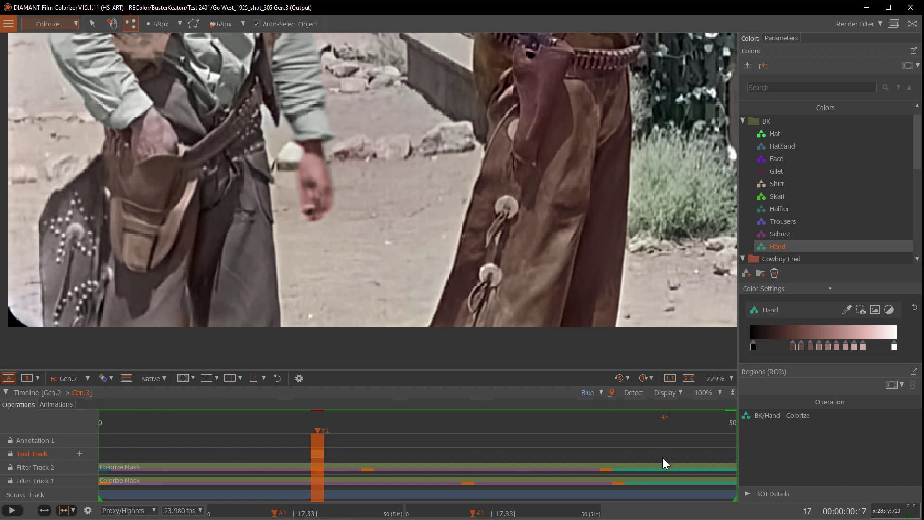
pyautogui.click(302, 165)
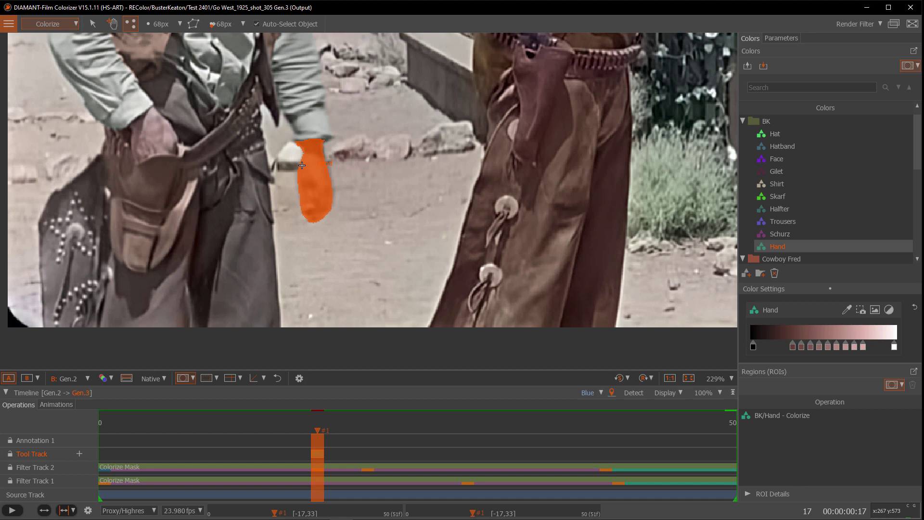
# Colorize the swinging hand on frames 18 and 19, keeping the shirt sleeve out of the mask on frame 19.
pyautogui.press('Right')
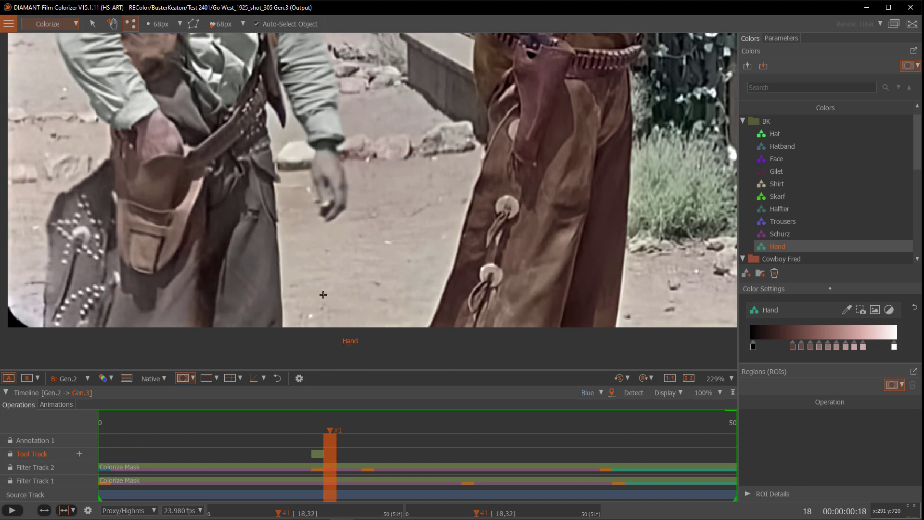
pyautogui.click(328, 167)
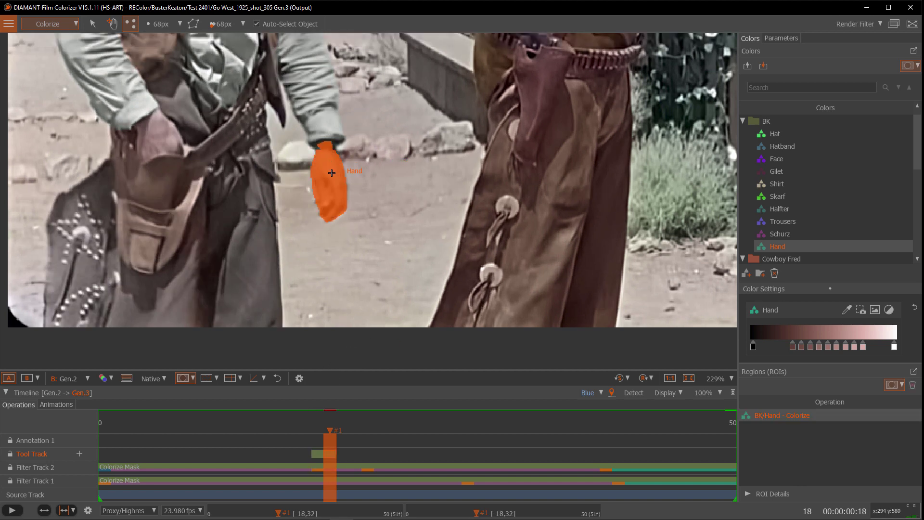
pyautogui.press('Right')
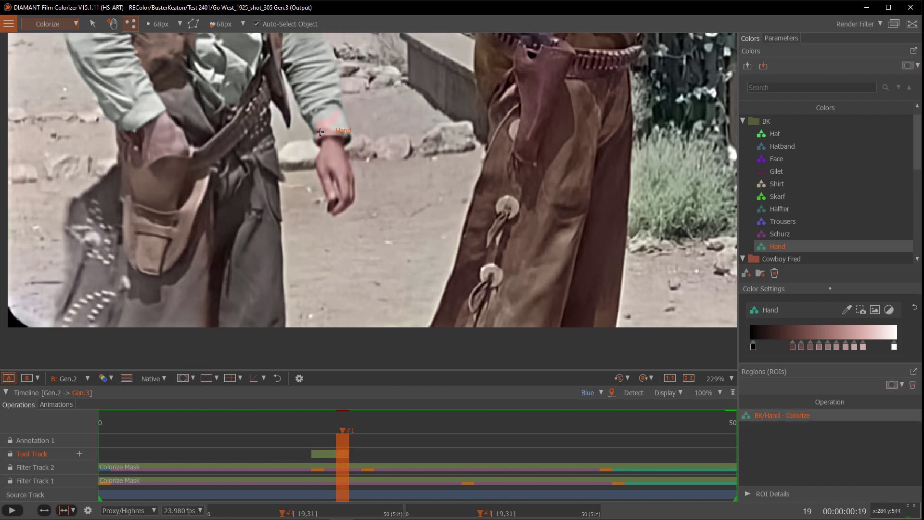
pyautogui.click(339, 138)
pyautogui.click(343, 168)
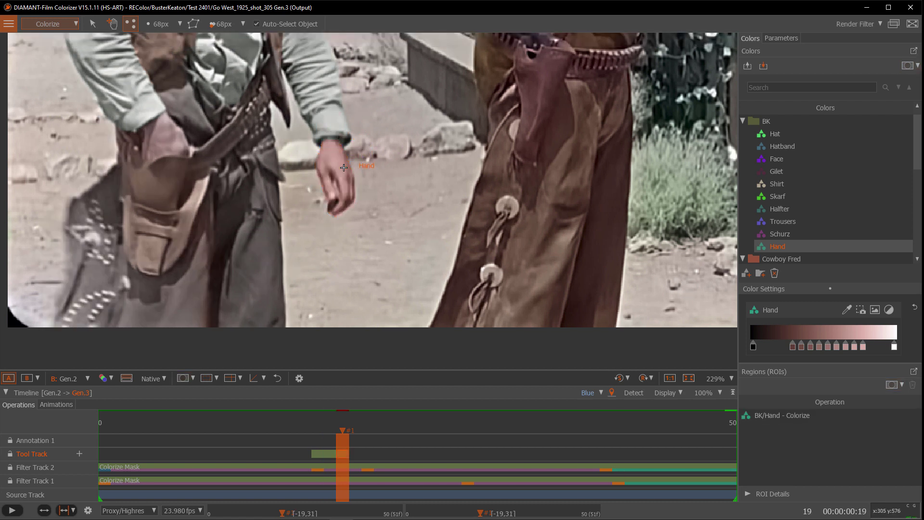
# Colorize the swinging hand with the Hand color on each of frames 20 to 23.
pyautogui.press('Right')
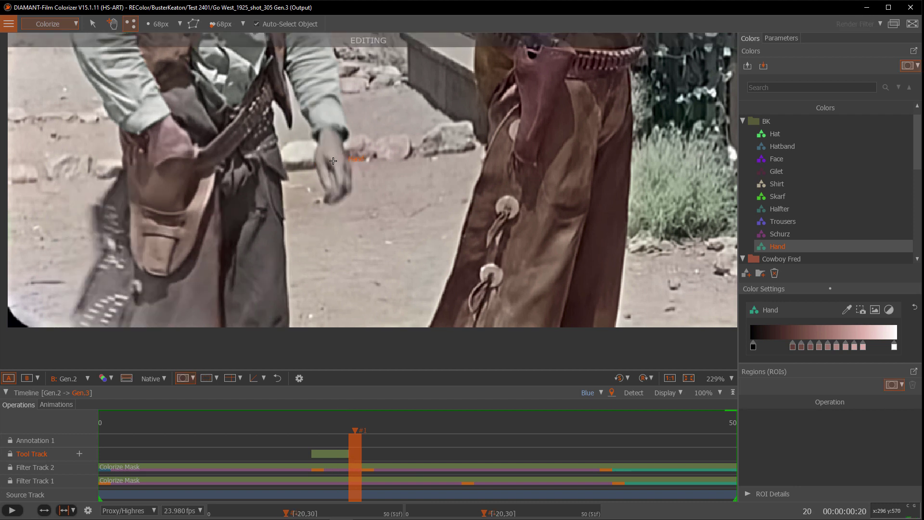
pyautogui.click(334, 157)
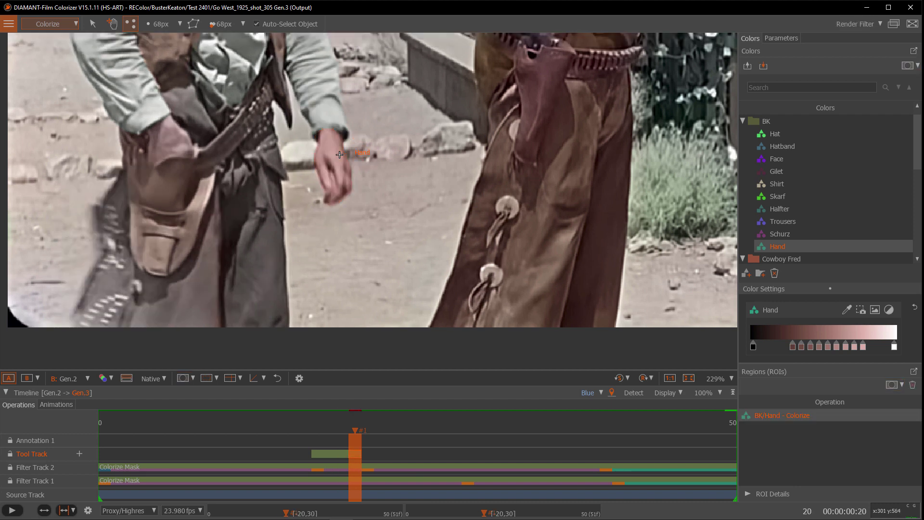
pyautogui.press('Right')
pyautogui.click(321, 121)
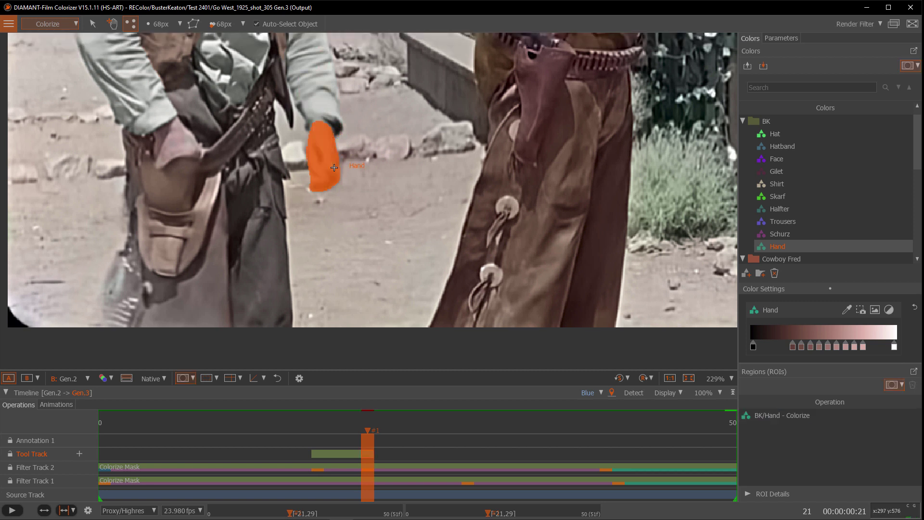
pyautogui.press('Right')
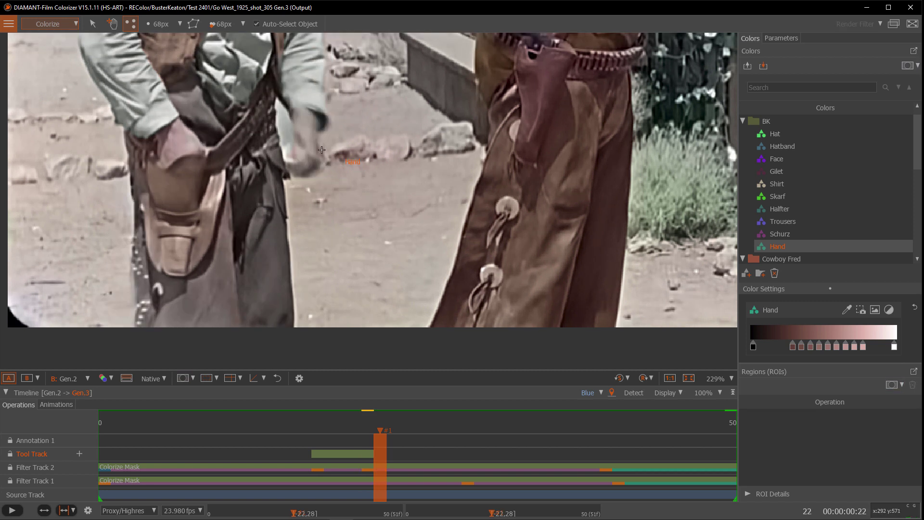
pyautogui.click(308, 134)
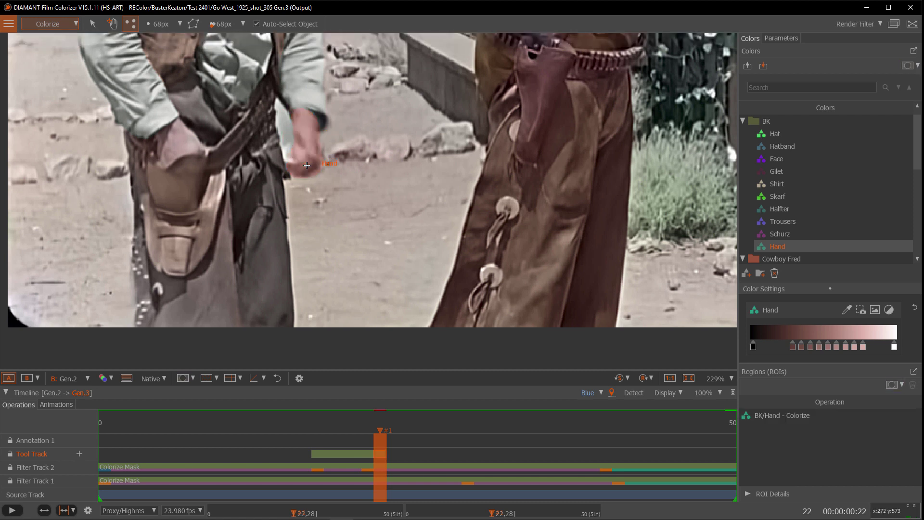
pyautogui.press('Right')
pyautogui.click(291, 138)
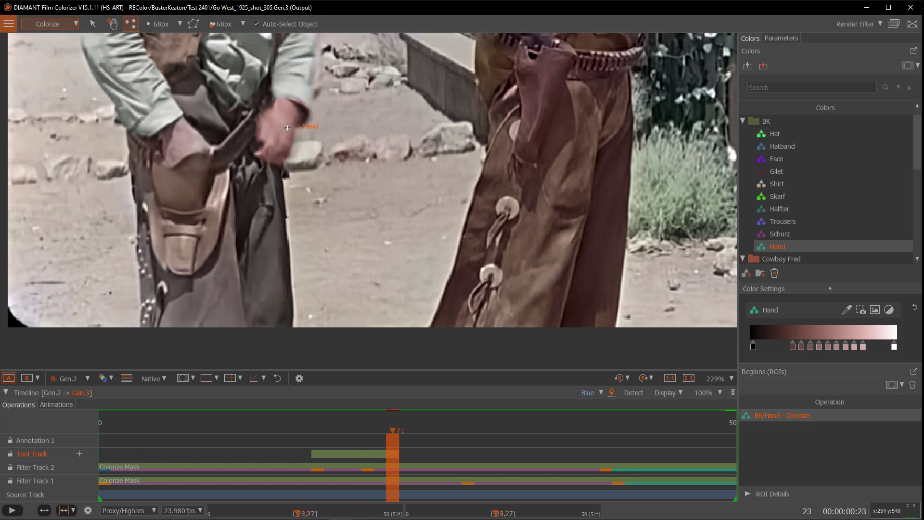
# Colorize the hand on frame 24 and reduce the mask to the hand alone, excluding the shirt and vest.
pyautogui.press('Right')
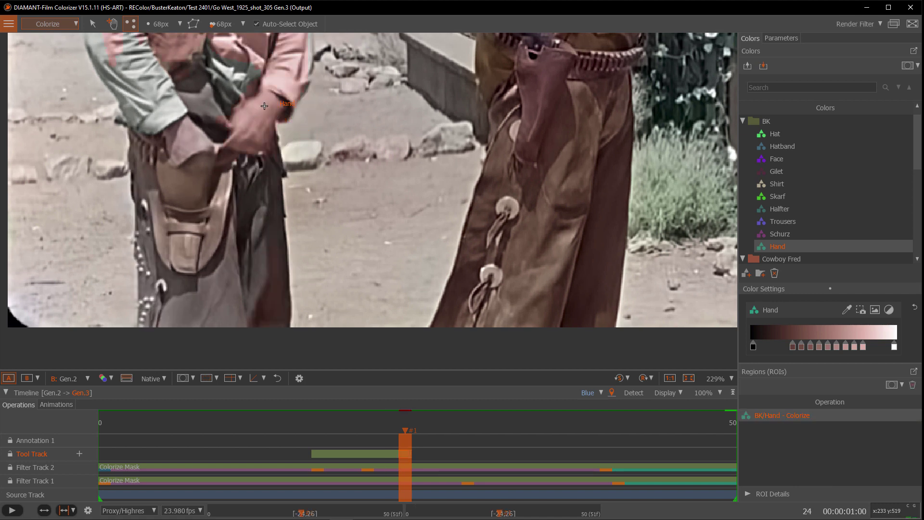
pyautogui.scroll(-5, 264, 105)
pyautogui.press('m')
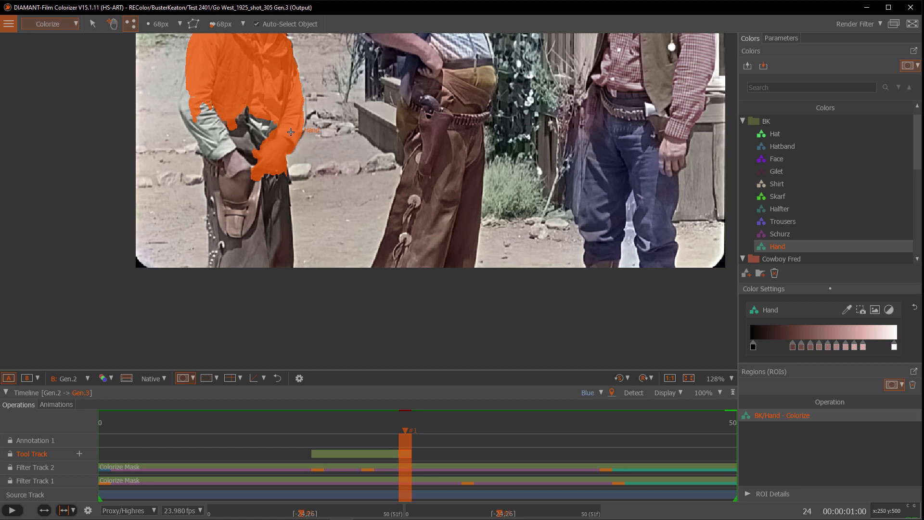
pyautogui.click(291, 132)
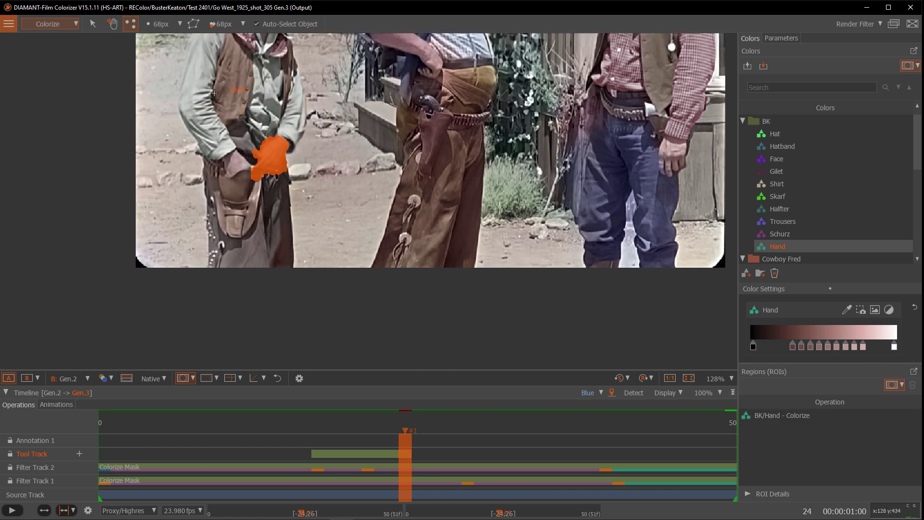
# Paint the swinging hand on frame 25 with the Hand color, using the brush at 16 px.
pyautogui.click(278, 179)
pyautogui.press('Right')
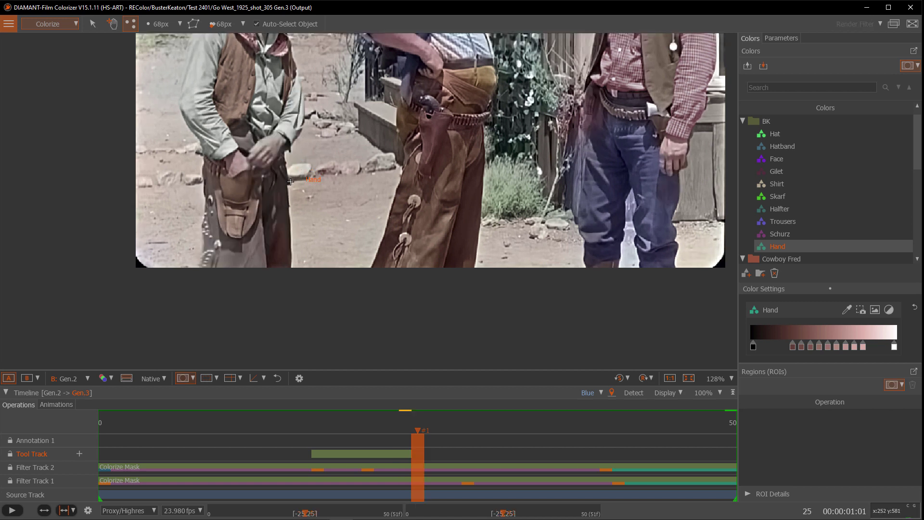
pyautogui.click(158, 24)
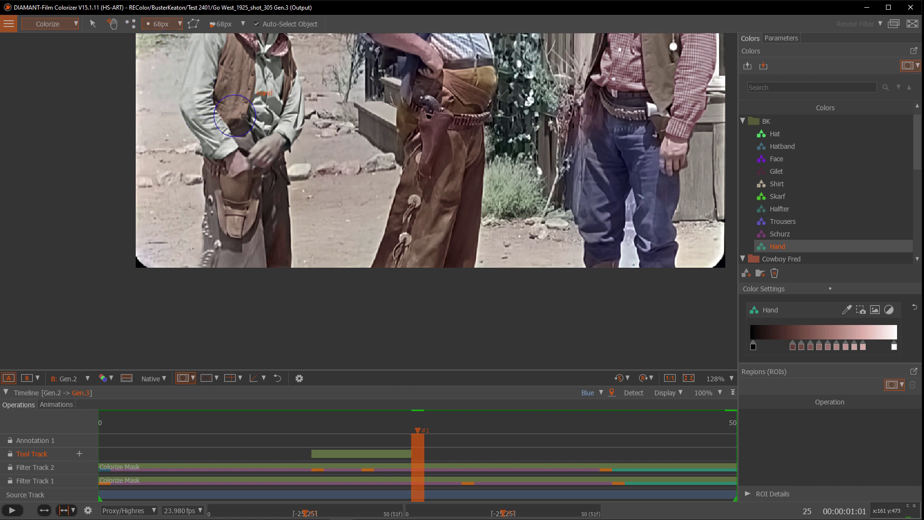
pyautogui.scroll(-5, 239, 123)
pyautogui.scroll(5, 267, 159)
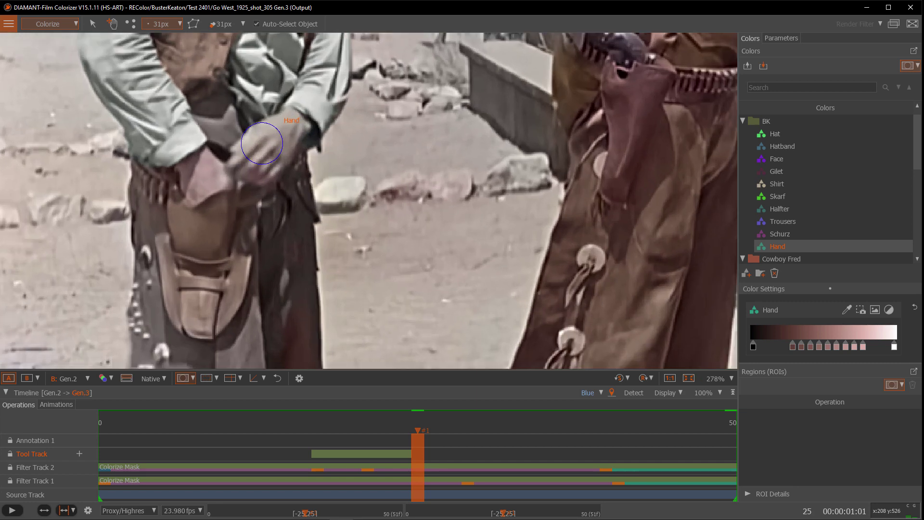
pyautogui.scroll(-3, 290, 120)
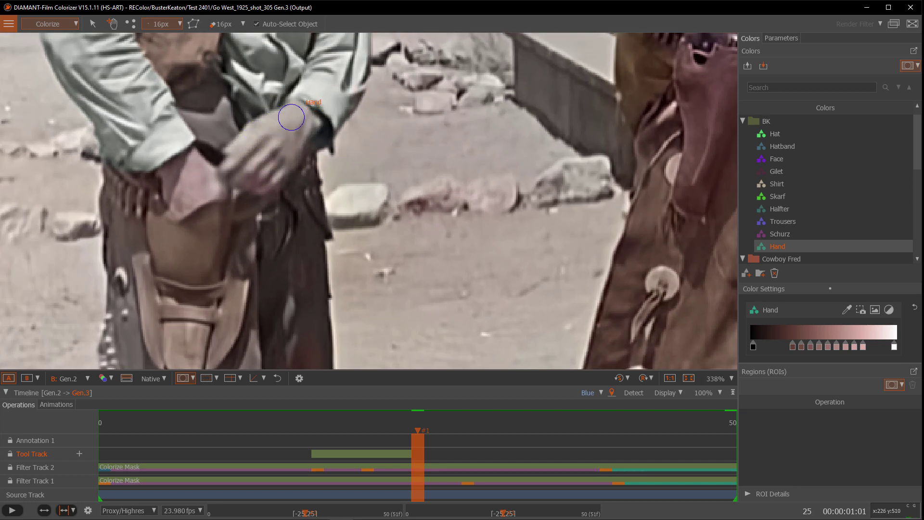
pyautogui.moveTo(290, 120)
pyautogui.mouseDown()
pyautogui.moveTo(238, 152)
pyautogui.moveTo(256, 182)
pyautogui.moveTo(283, 166)
pyautogui.moveTo(304, 125)
pyautogui.mouseUp()
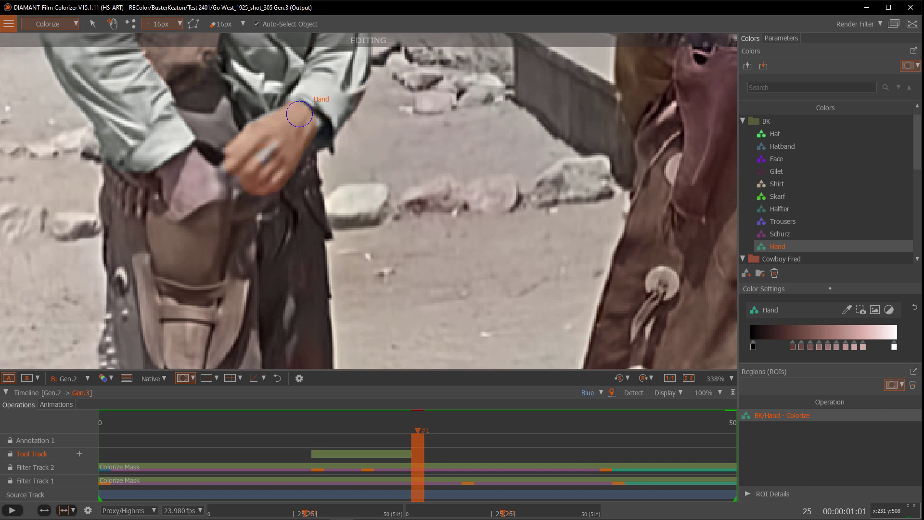
pyautogui.moveTo(257, 160); pyautogui.dragTo(255, 163)
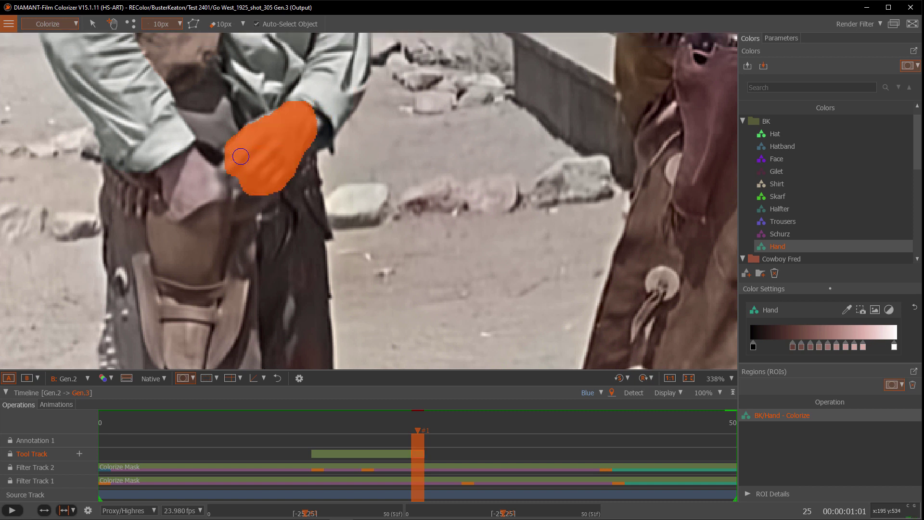
# Refine the edges of the hand mask on frame 25 at the fingers and wrist with a 6 px brush.
pyautogui.keyDown('ctrl'); pyautogui.scroll(-10, 236, 161); pyautogui.keyUp('ctrl')
pyautogui.moveTo(278, 124)
pyautogui.mouseDown()
pyautogui.moveTo(304, 104)
pyautogui.moveTo(324, 115)
pyautogui.mouseUp()
pyautogui.moveTo(266, 119)
pyautogui.mouseDown()
pyautogui.moveTo(256, 126)
pyautogui.moveTo(278, 113)
pyautogui.mouseUp()
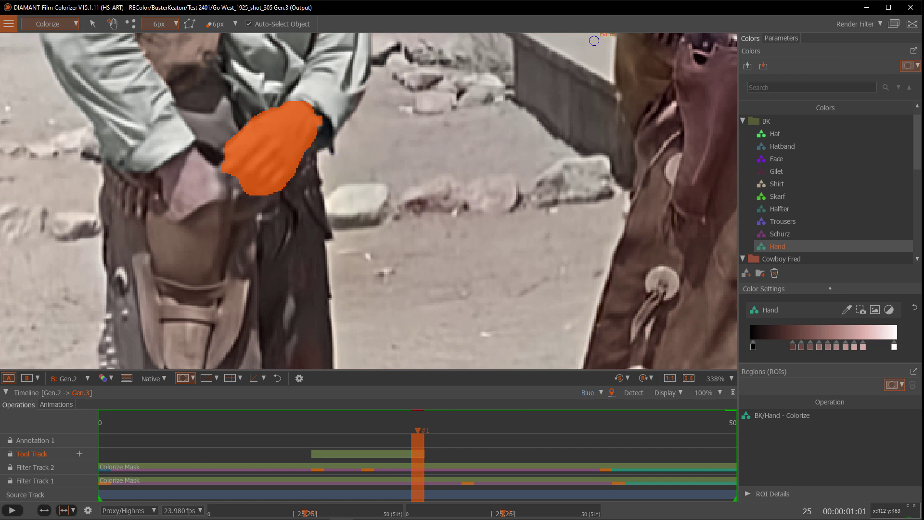
pyautogui.click(780, 37)
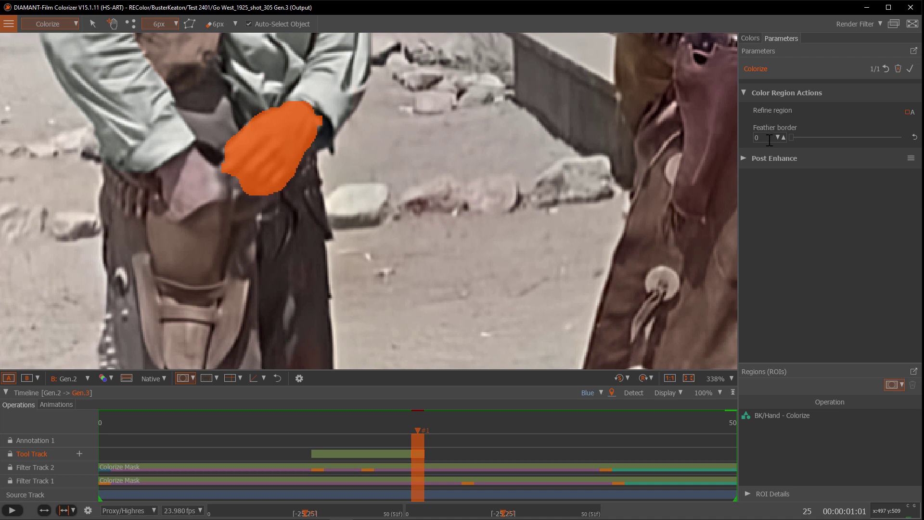
pyautogui.click(749, 38)
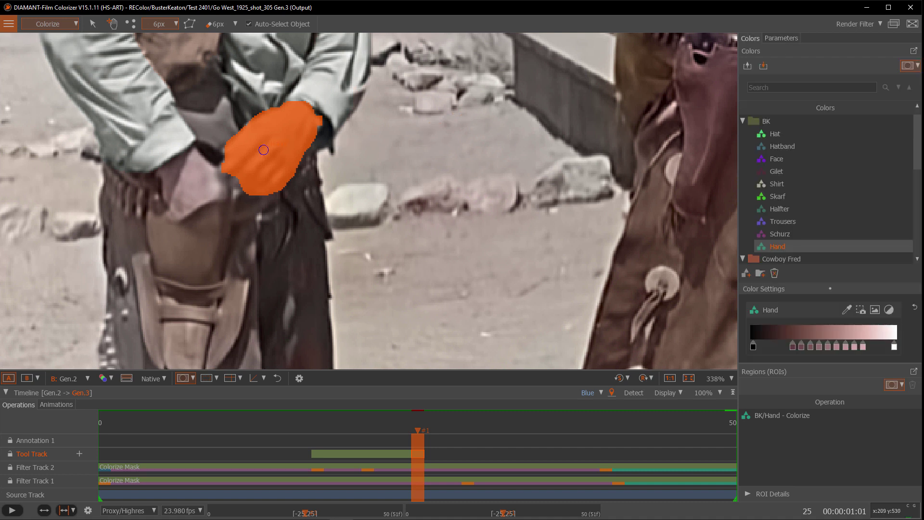
# Hide the mask overlay and outline the swinging hand on frame 26 with a polygon in the Hand color.
pyautogui.press('m')
pyautogui.press('Right')
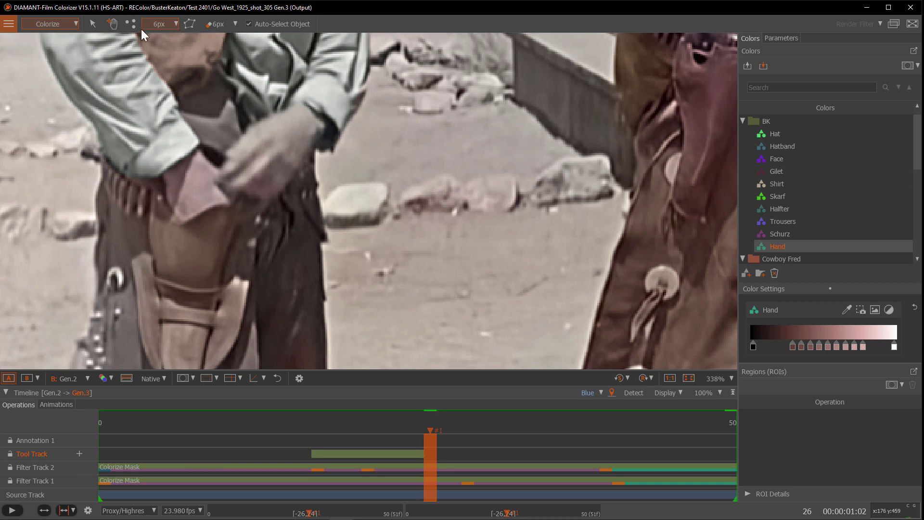
pyautogui.click(190, 21)
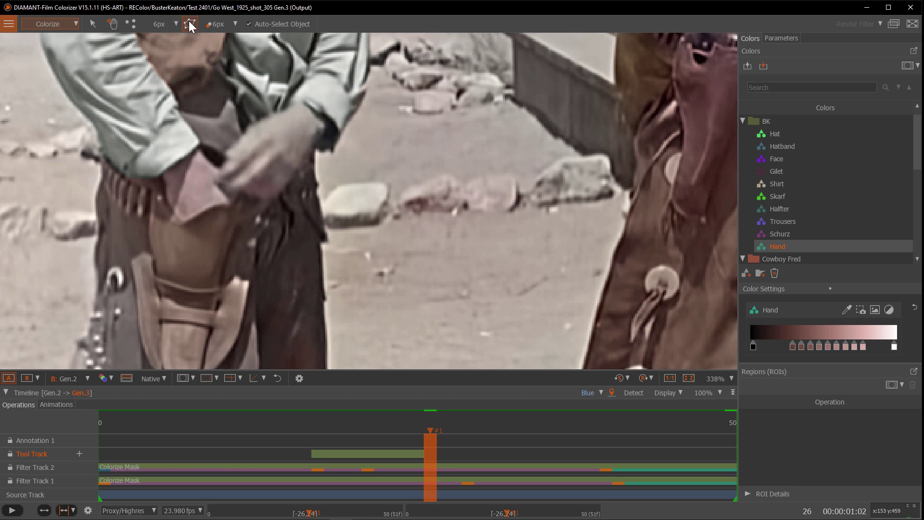
pyautogui.click(297, 105)
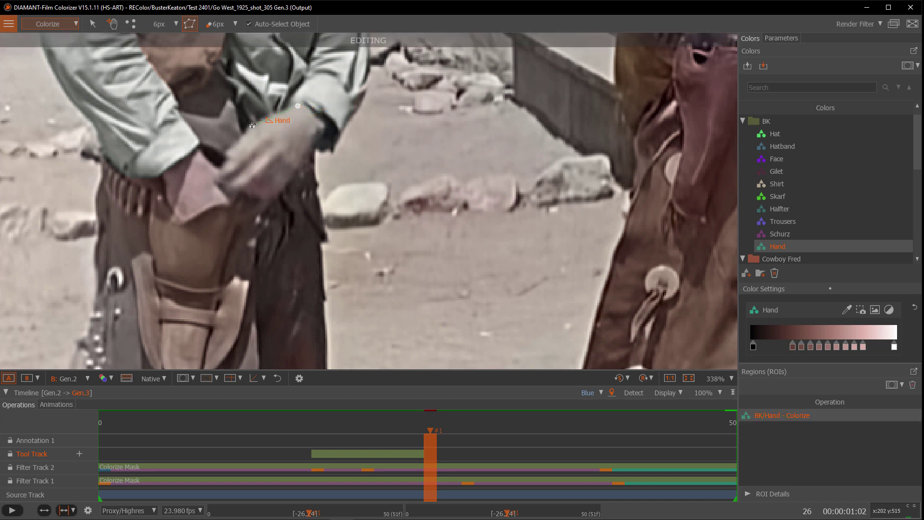
pyautogui.click(252, 126)
pyautogui.moveTo(235, 143)
pyautogui.mouseDown()
pyautogui.moveTo(221, 182)
pyautogui.moveTo(282, 195)
pyautogui.moveTo(319, 126)
pyautogui.moveTo(308, 109)
pyautogui.mouseUp()
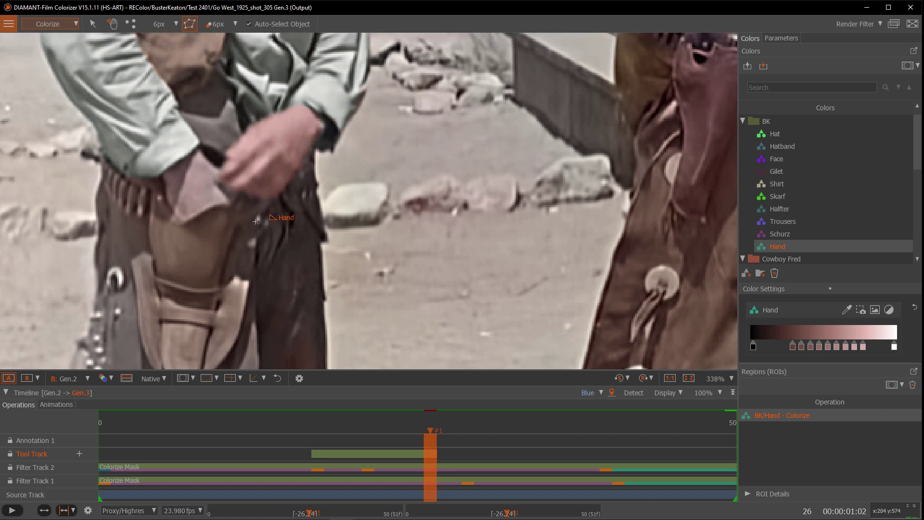
# Show the mask overlay on frame 26 and trim the hand mask at the wrist with the 6 px eraser.
pyautogui.press('Right')
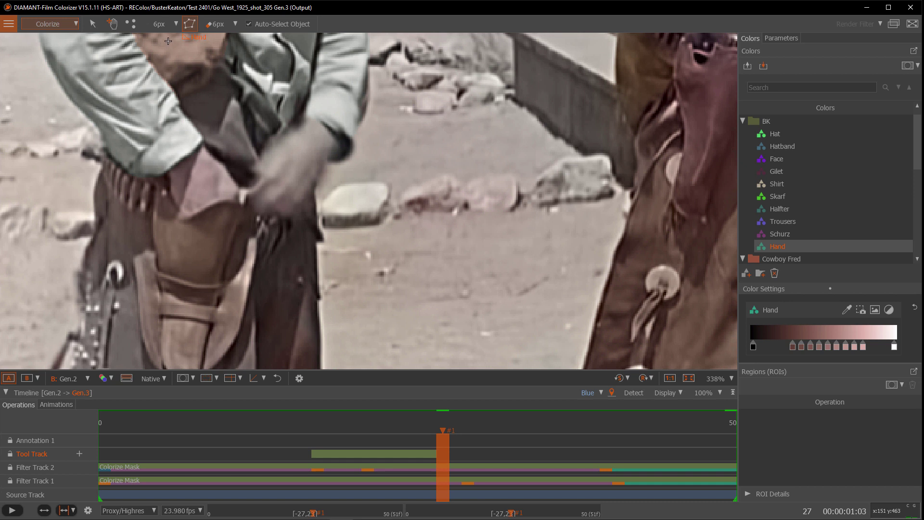
pyautogui.press('Left')
pyautogui.click(315, 123)
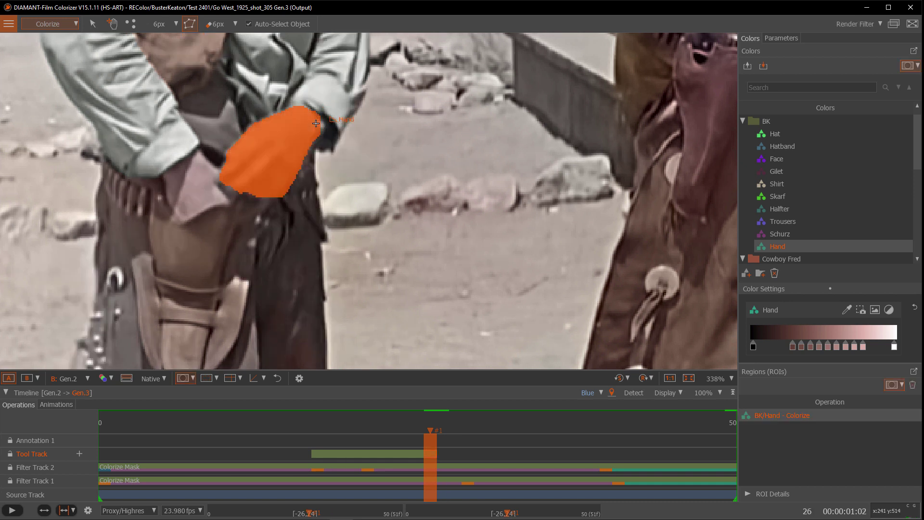
pyautogui.click(210, 26)
pyautogui.scroll(3, 325, 113)
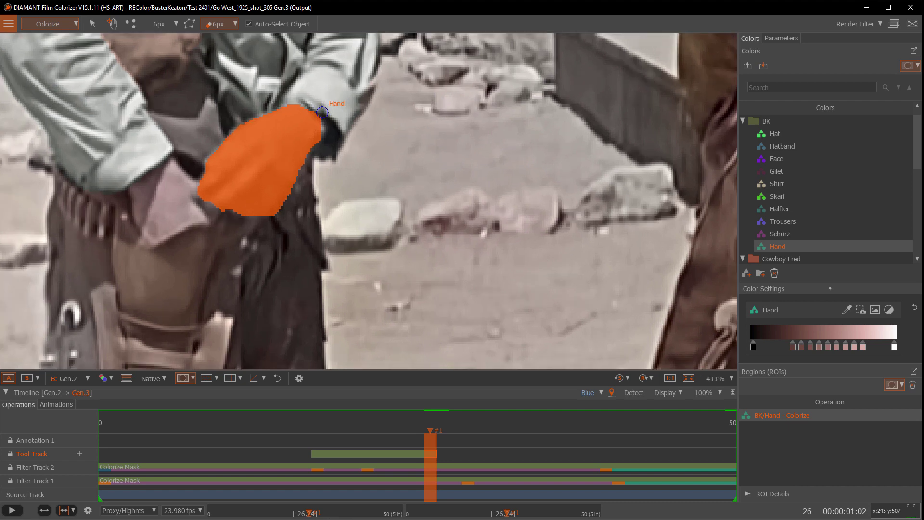
pyautogui.press('m')
pyautogui.press('m')
pyautogui.click(314, 110)
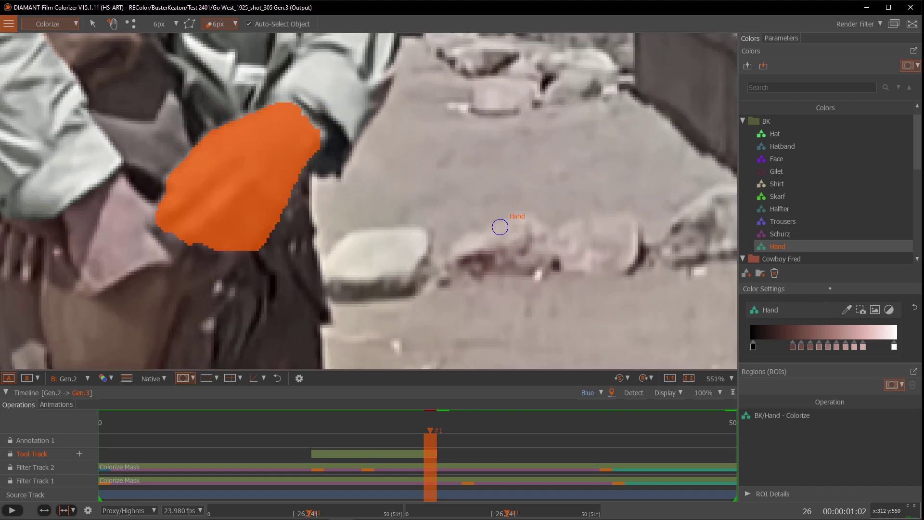
# Erase the part of the hand mask that spills onto the shirt cuff on frame 25.
pyautogui.press('Left')
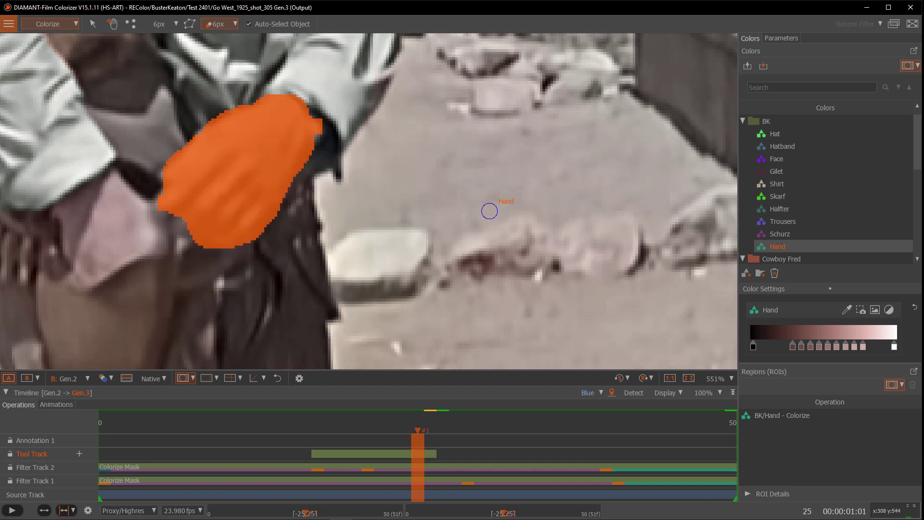
pyautogui.click(328, 140)
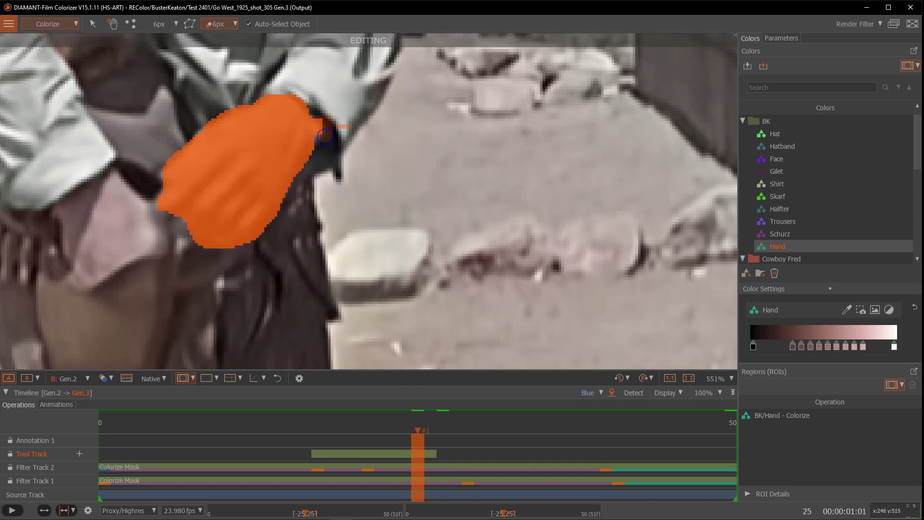
pyautogui.press('Left')
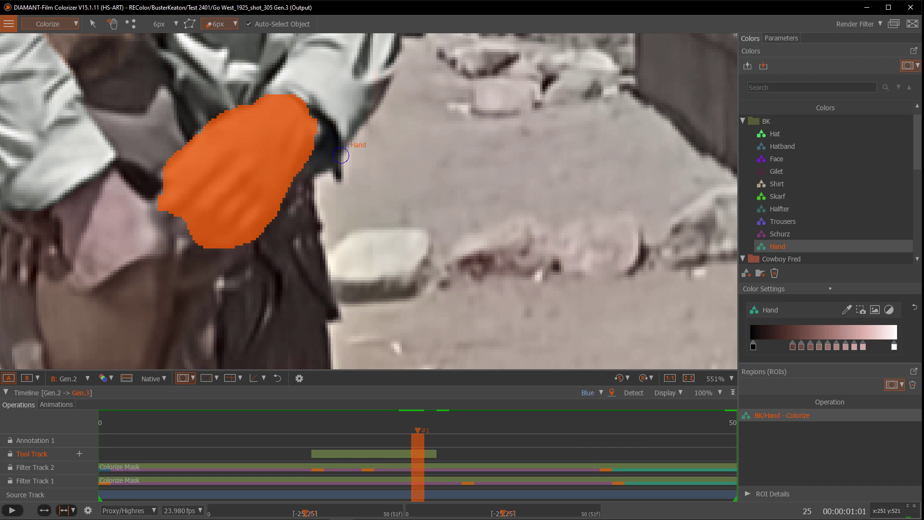
# Trim the hand mask at the shirt cuff on frame 20, checking the masks on neighboring frames 19 and 21.
pyautogui.press('Left')
pyautogui.press('Left')
pyautogui.press('Left')
pyautogui.press('Left')
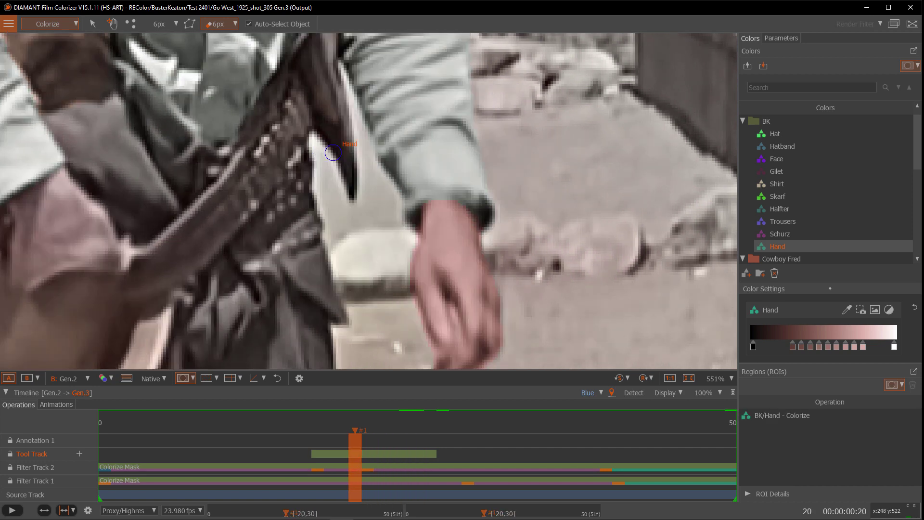
pyautogui.press('Right')
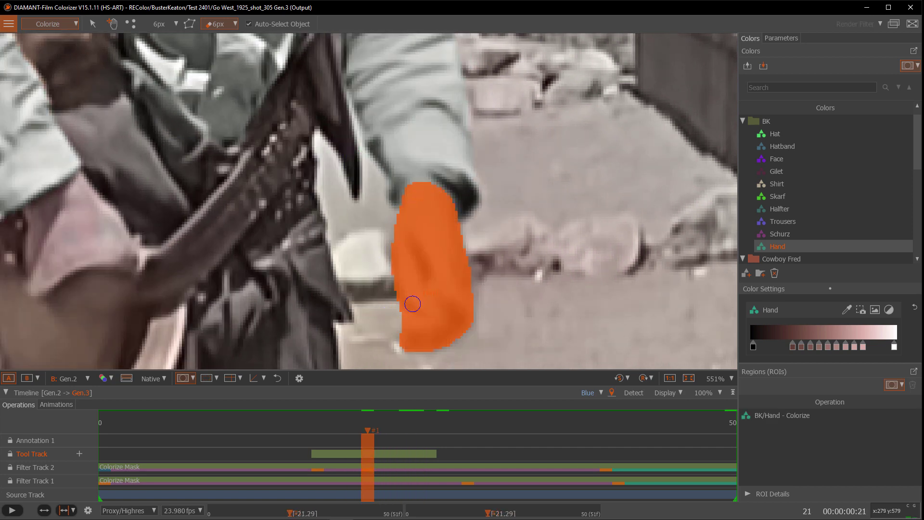
pyautogui.scroll(-2, 479, 243)
pyautogui.press('Left')
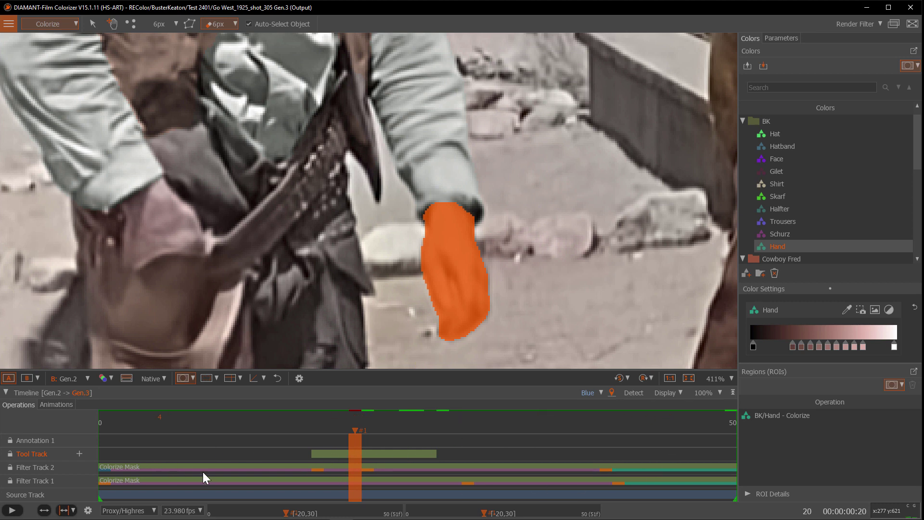
pyautogui.press('Left')
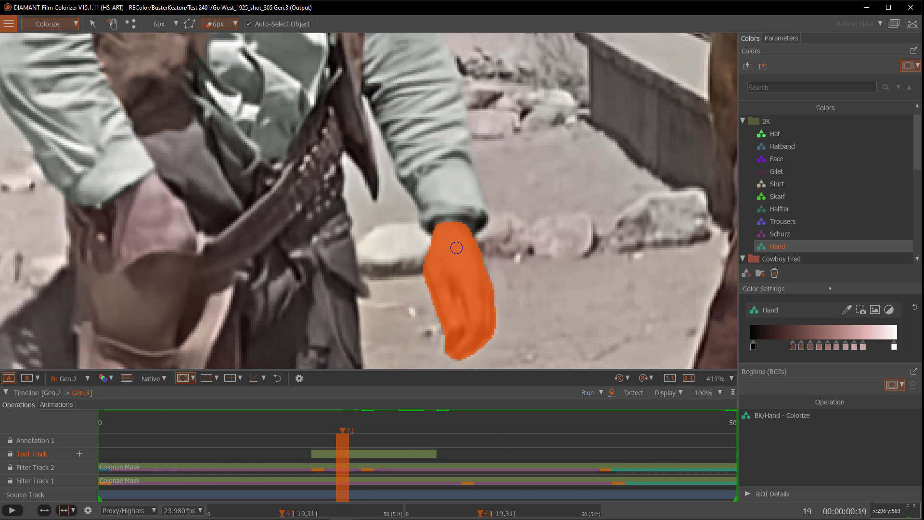
pyautogui.press('Right')
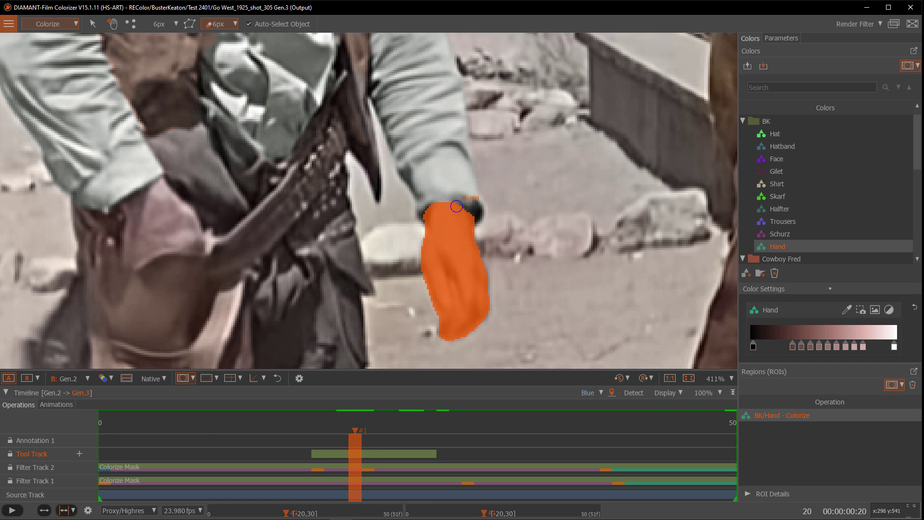
# Erase the excess hand mask along the shirt sleeve on frame 23.
pyautogui.press('Right')
pyautogui.press('Right')
pyautogui.press('Right')
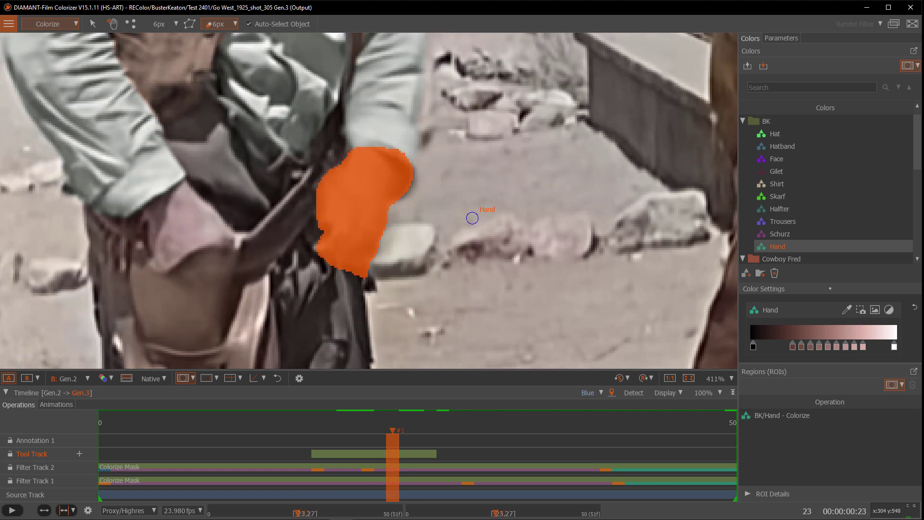
pyautogui.scroll(-1, 472, 215)
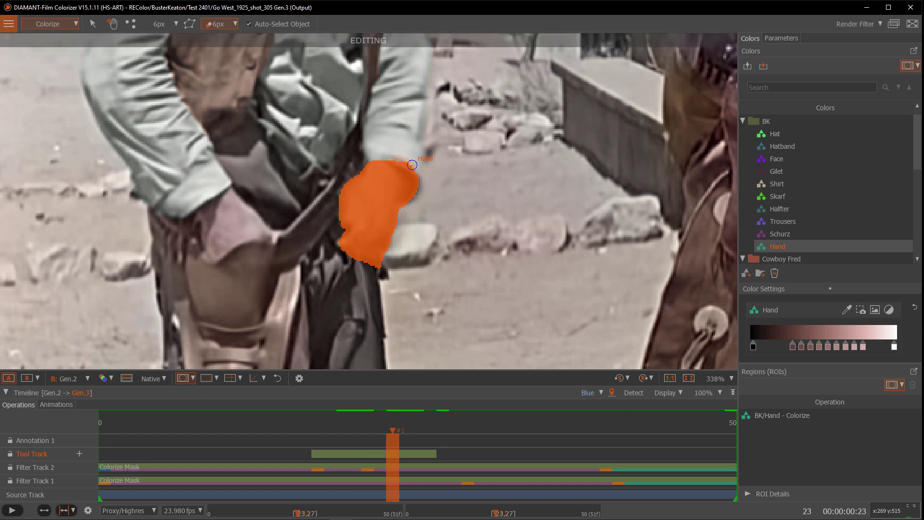
pyautogui.scroll(-3, 449, 238)
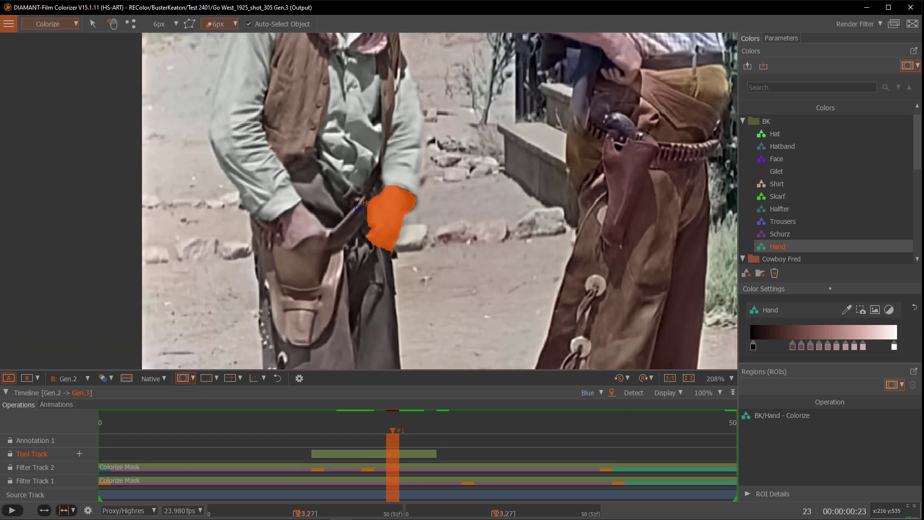